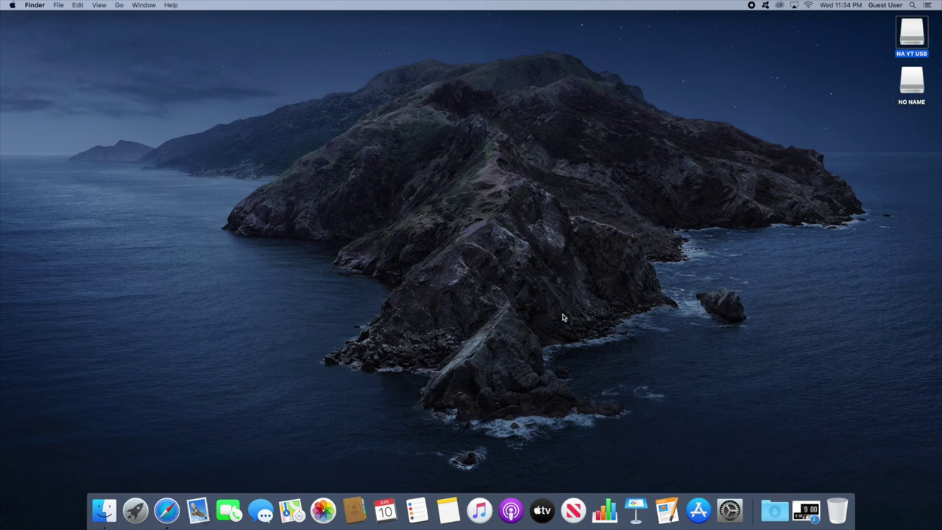
- Download the free Mac version of the Fliqlo screensaver from fliqlo.com, allowing downloads from the site
left_click(806, 510)
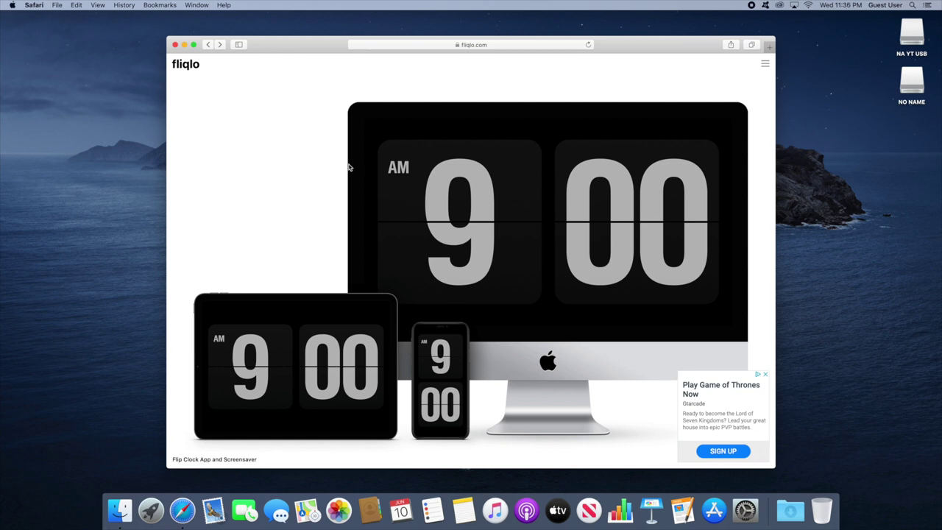
left_click(765, 64)
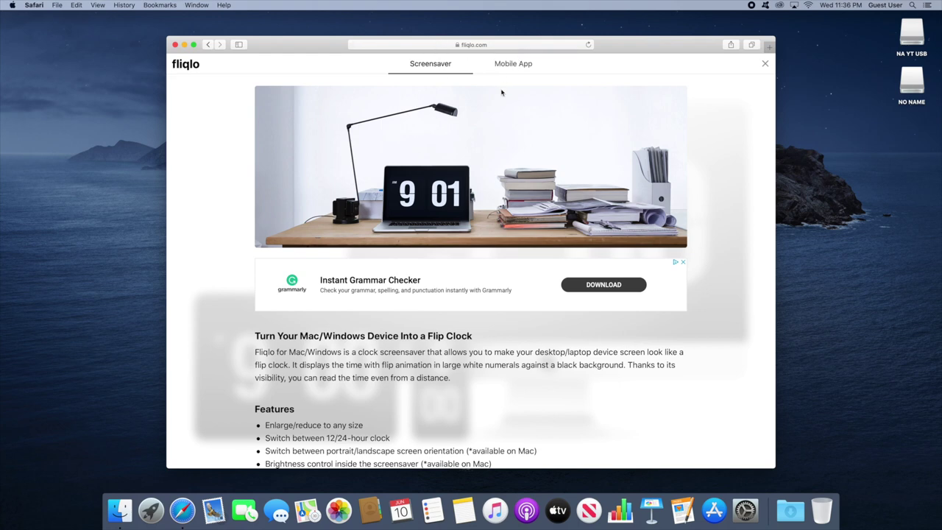
scroll(496, 199, "down", 8)
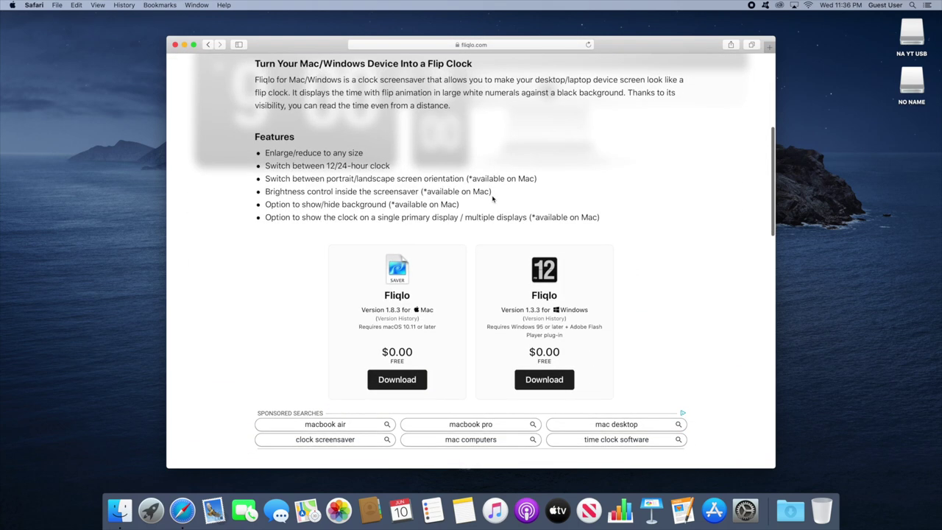
scroll(471, 201, "down", 1)
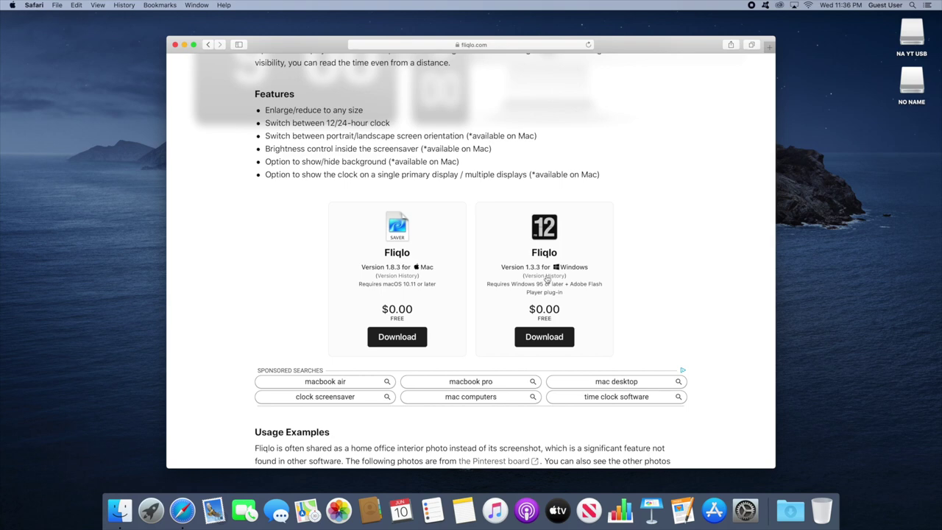
left_click(396, 335)
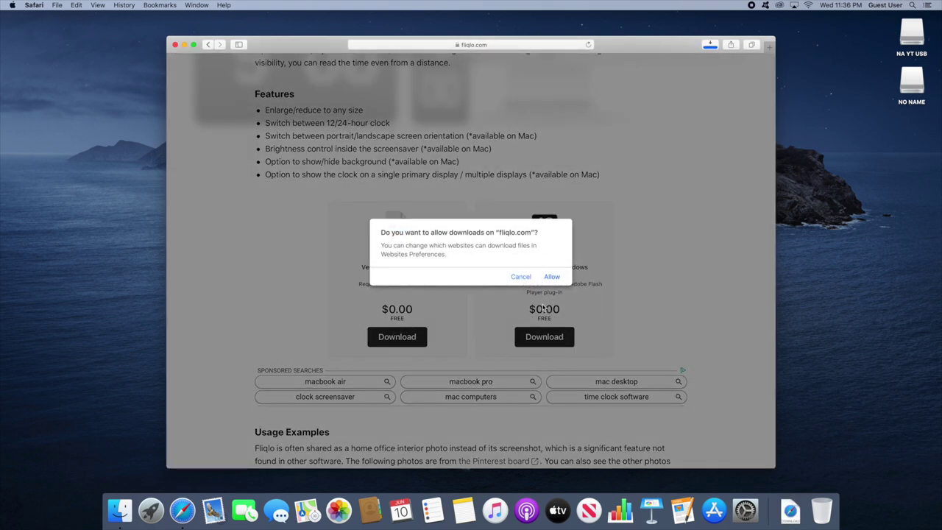
left_click(552, 276)
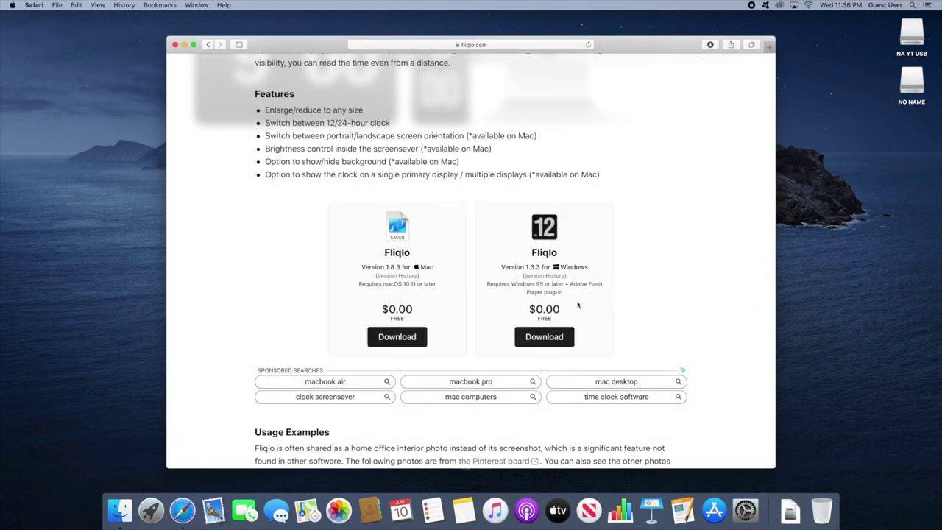
- Open the downloaded Fliqlo disk image and move its window over the middle of the browser page
left_click(790, 510)
left_click(790, 476)
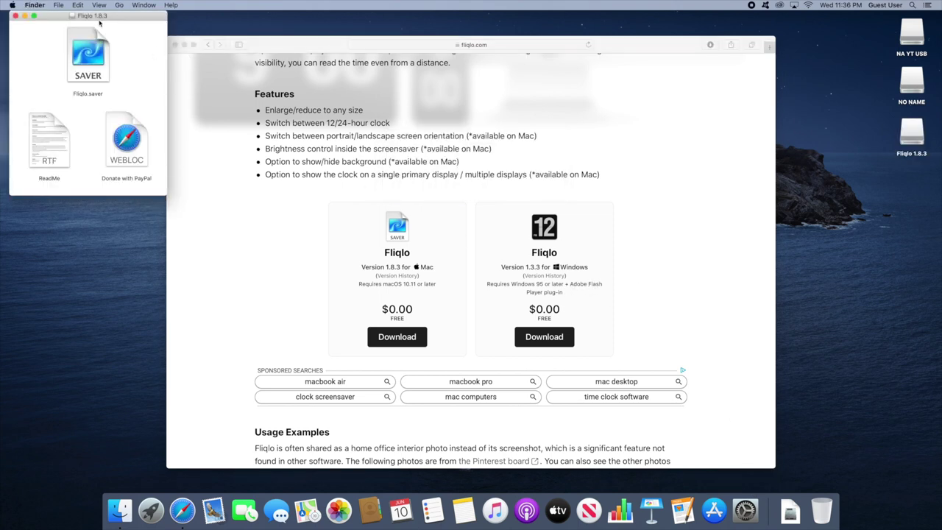
left_click_drag(90, 18, 429, 127)
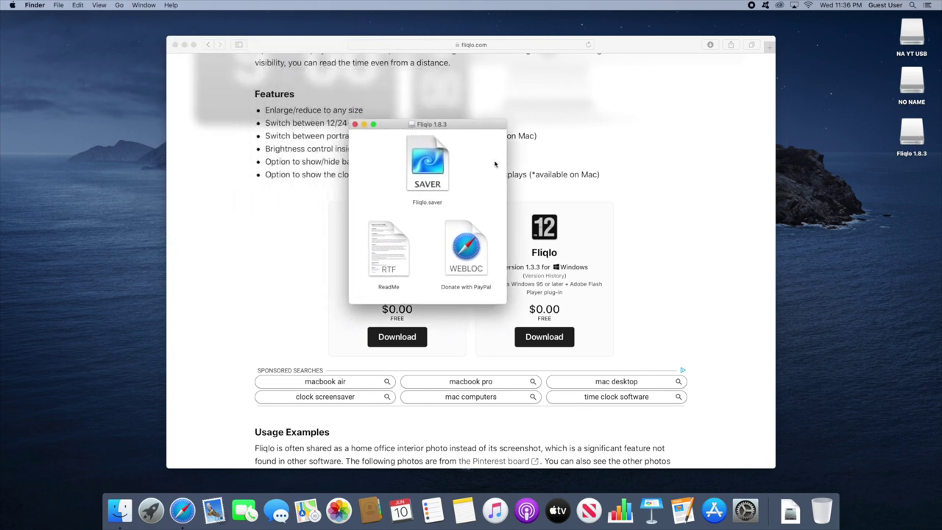
left_click_drag(496, 165, 478, 207)
left_click(376, 189)
left_click(436, 299)
left_click(479, 203)
left_click_drag(506, 212, 434, 290)
left_click(425, 254)
left_click_drag(401, 162, 478, 166)
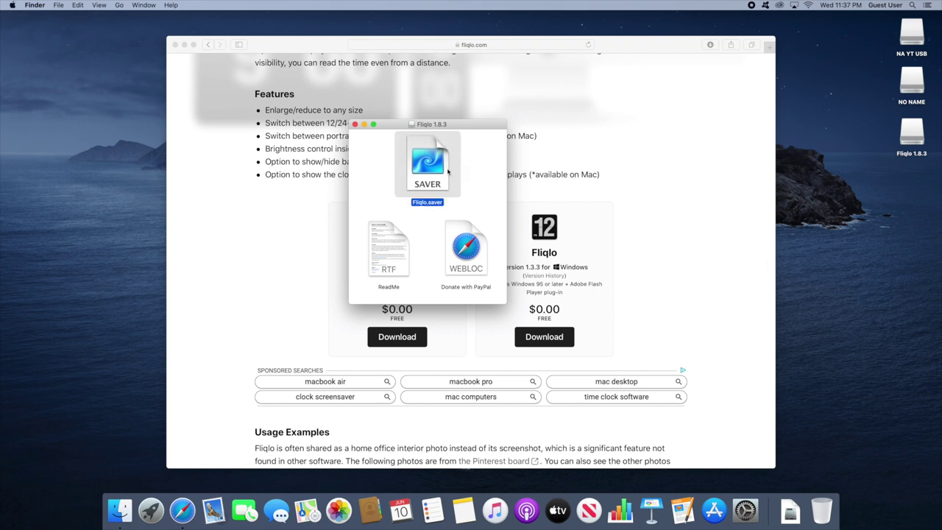
- Install Fliqlo.saver for this user only and select Fliqlo as the active screen saver
double_click(438, 170)
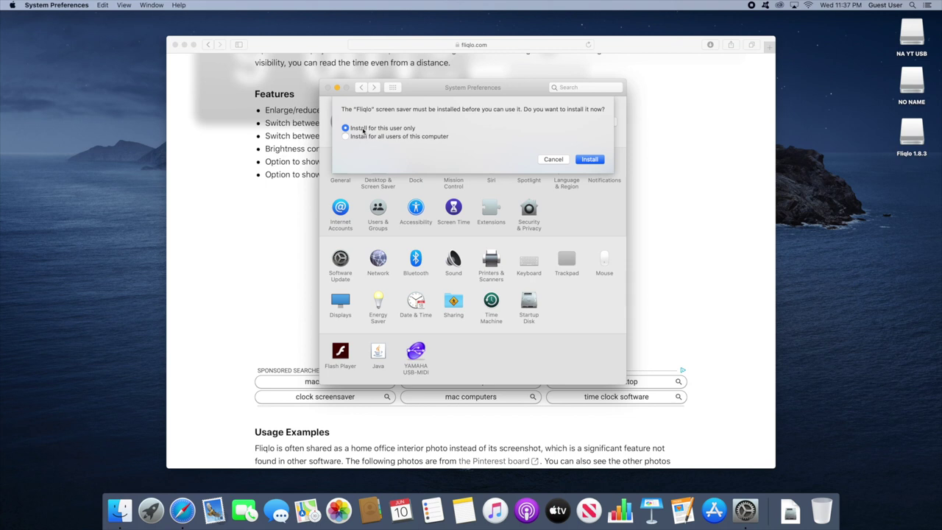
left_click(345, 137)
left_click(402, 129)
left_click(588, 159)
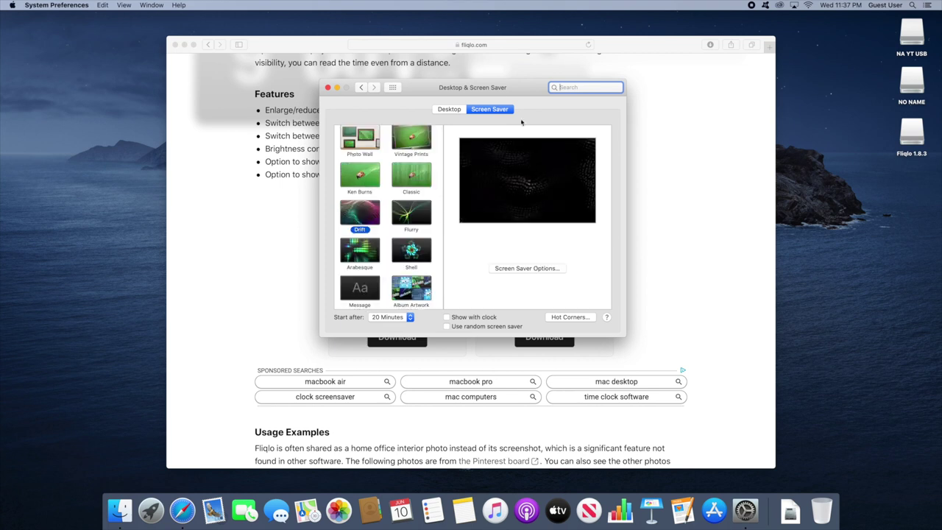
scroll(425, 177, "down", 3)
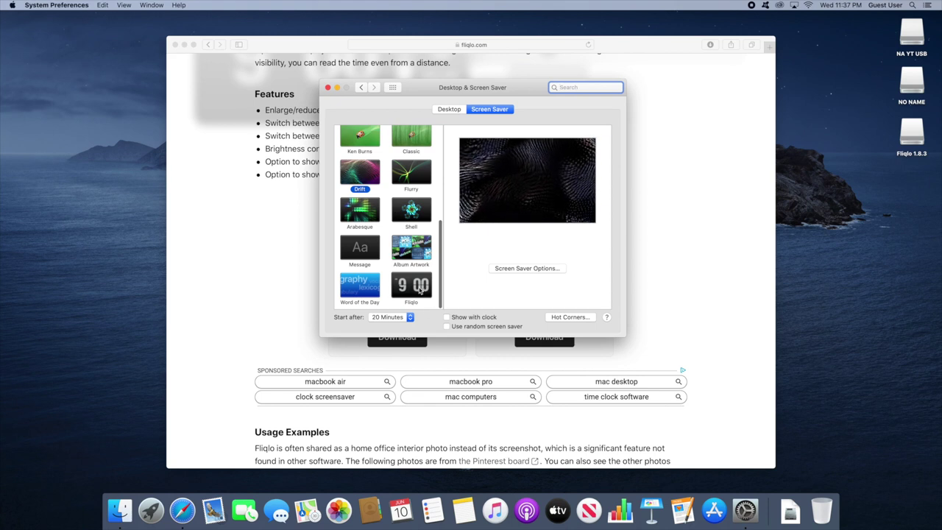
left_click(404, 286)
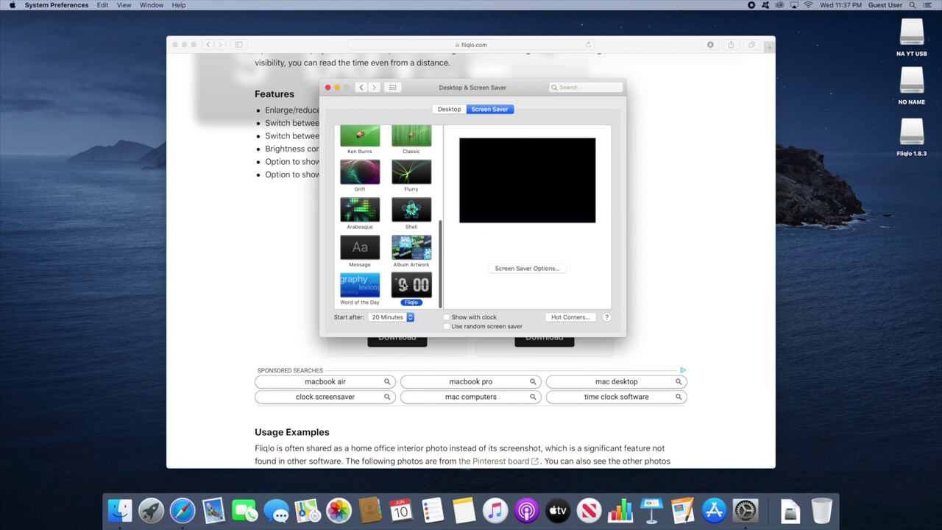
- Switch Fliqlo's time format to 24-hour and back to 12-hour in the screen saver options
left_click(544, 271)
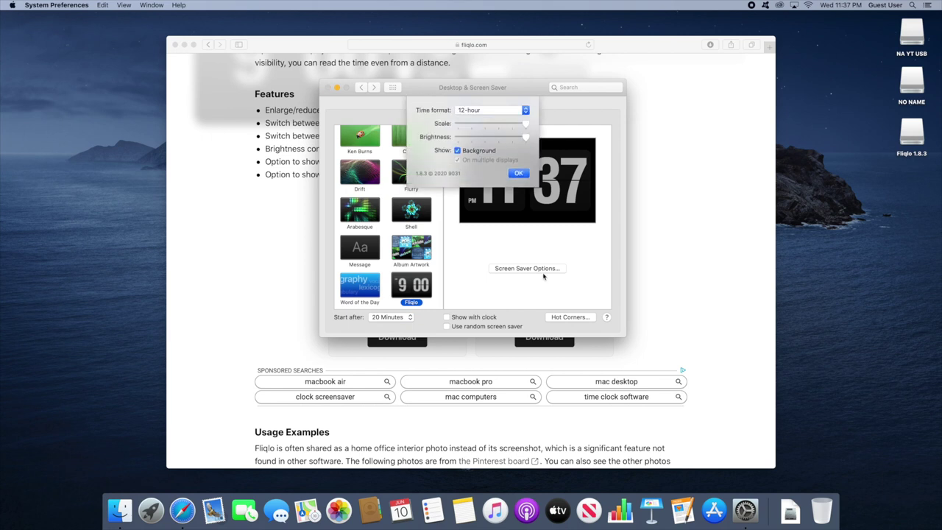
left_click(476, 110)
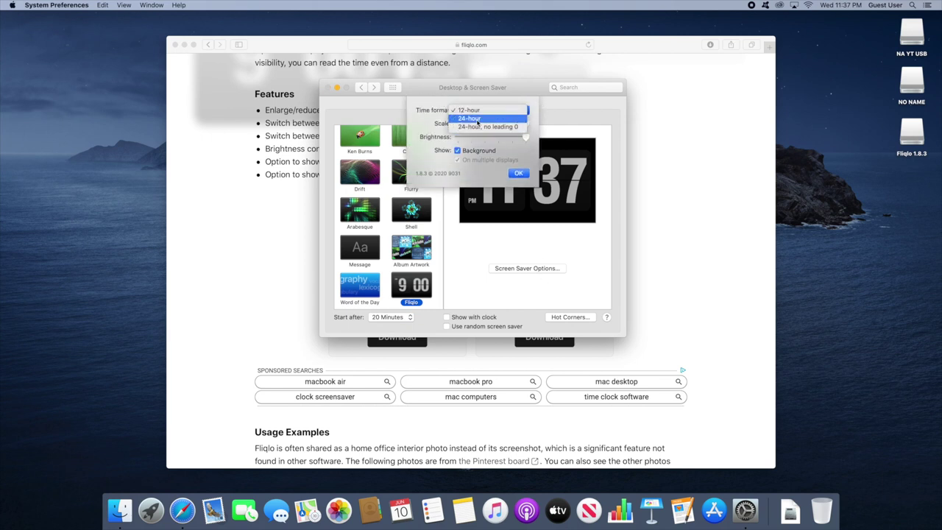
left_click(477, 122)
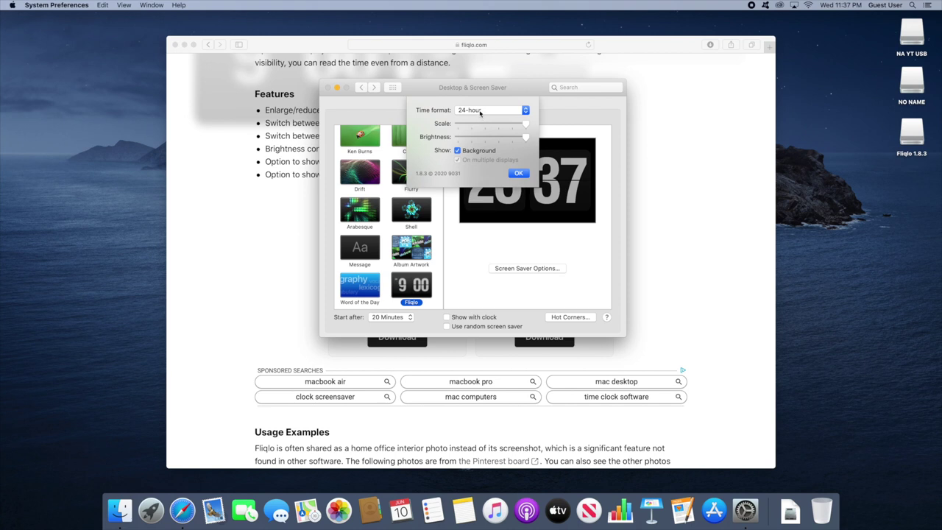
left_click(479, 110)
left_click(475, 97)
- Try out Fliqlo's scale, brightness and background settings, restore each one, and close the options
left_click_drag(525, 124, 663, 131)
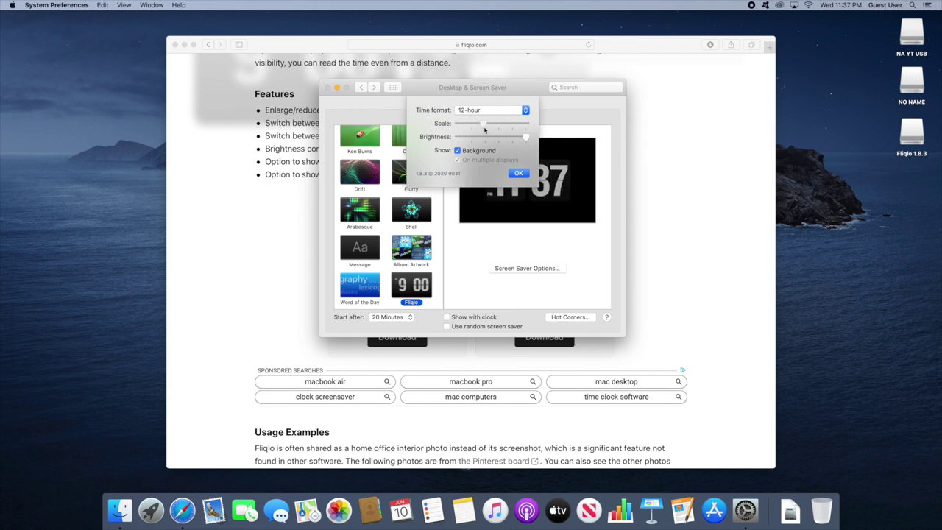
mouse_move(540, 145)
left_click_drag(525, 138, 578, 137)
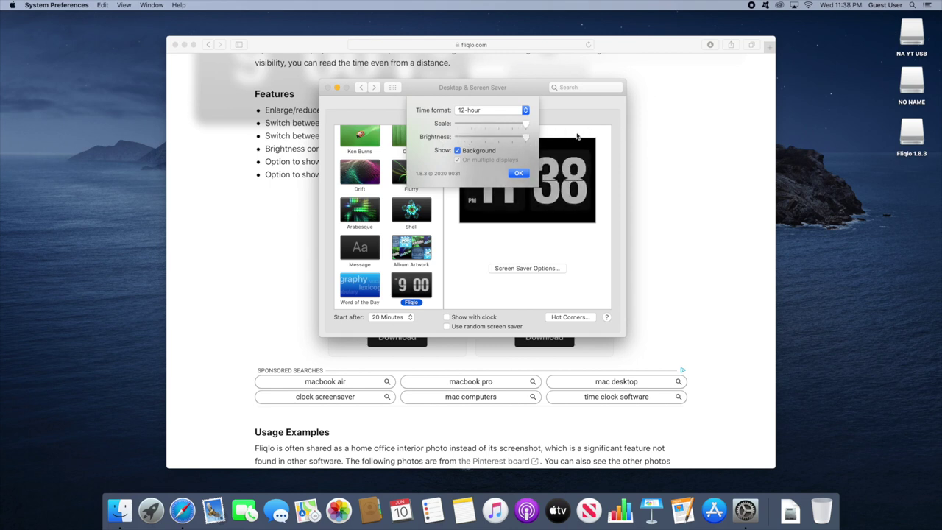
left_click(457, 151)
left_click(457, 151)
left_click(520, 175)
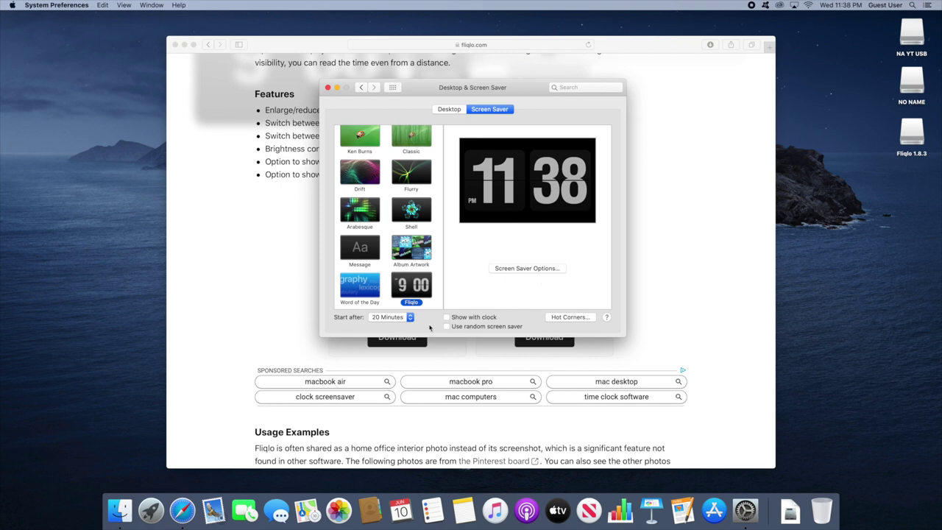
- Quit System Preferences and close the Fliqlo 1.8.3 disk image window
left_click(483, 319)
left_click(527, 210)
key("super+q")
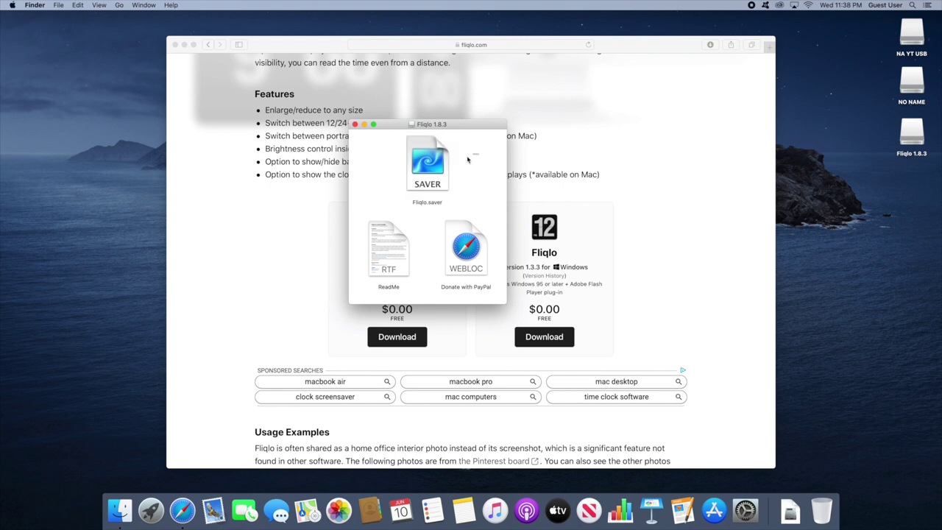
left_click(378, 173)
left_click(355, 124)
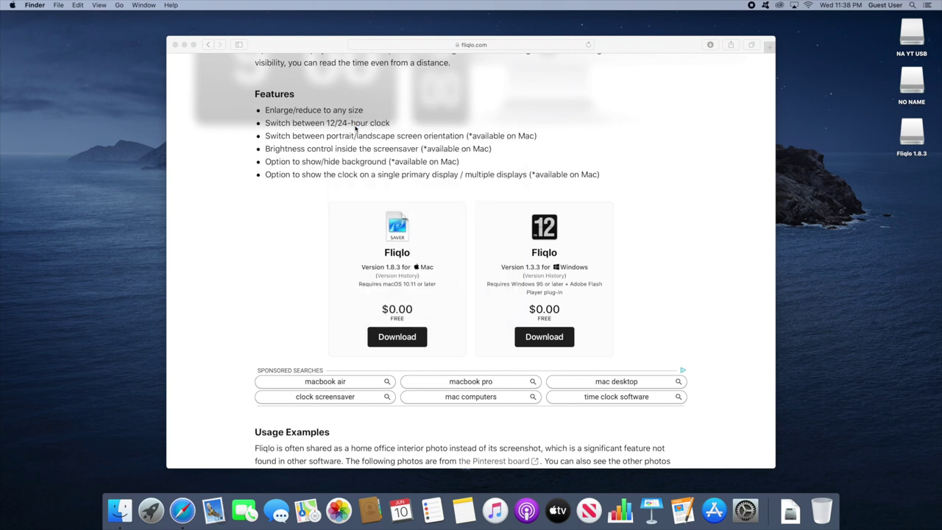
- Examine the features, FAQ and App Store offer on fliqlo.com's Mobile App page and return to the Screensaver page
scroll(542, 265, "up", 5)
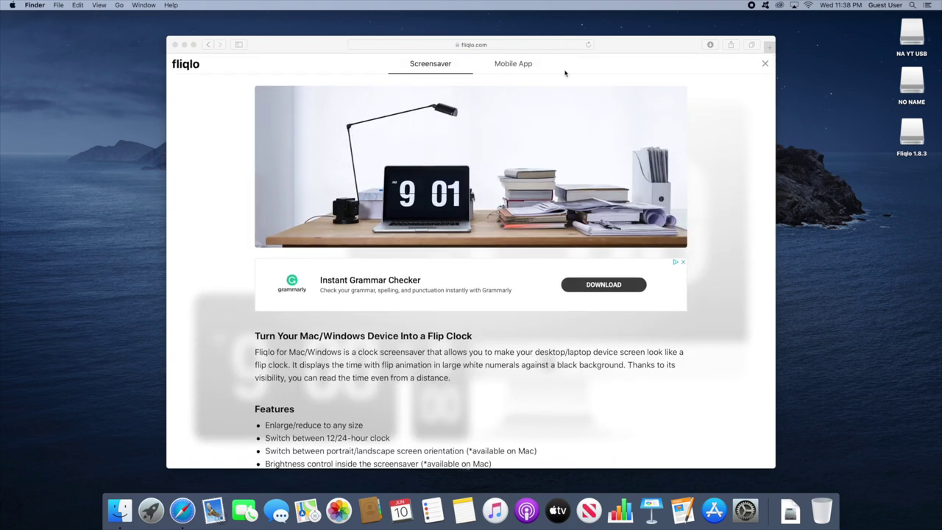
left_click(521, 66)
left_click(508, 66)
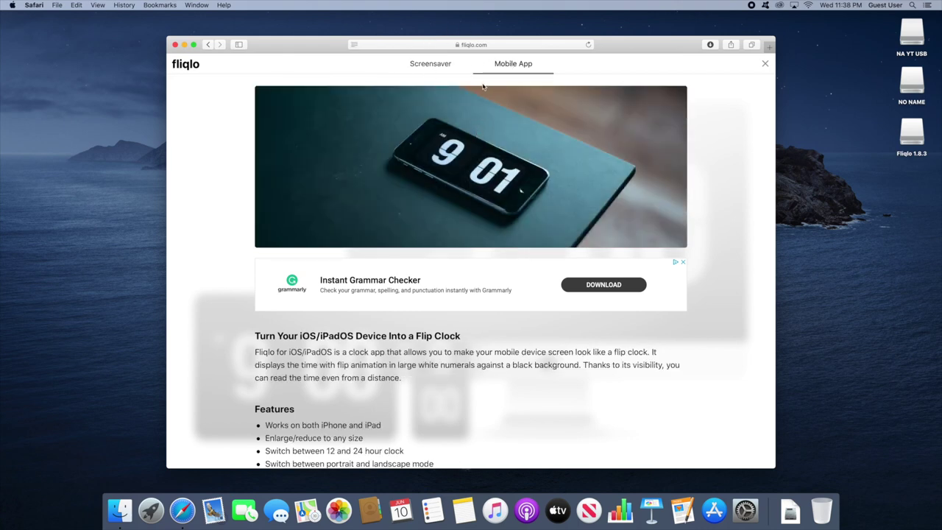
scroll(483, 87, "down", 15)
scroll(479, 91, "up", 5)
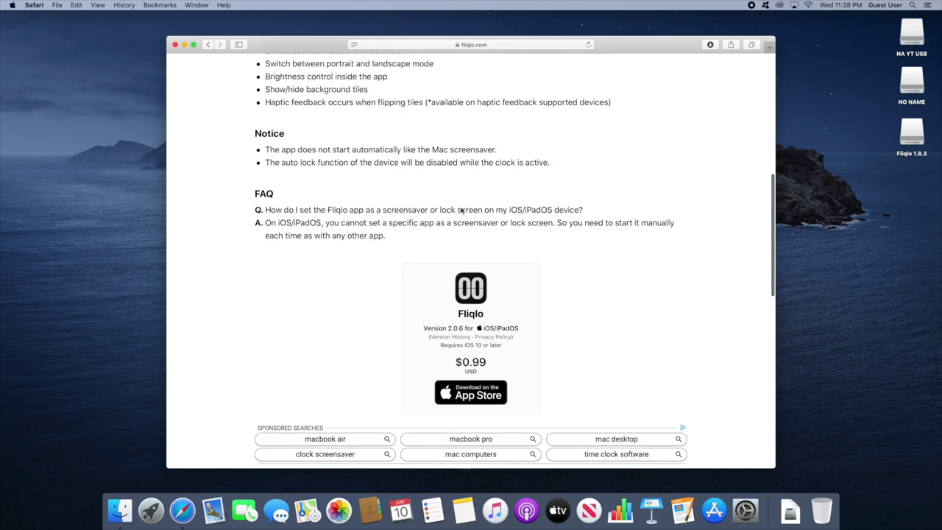
scroll(461, 210, "down", 2)
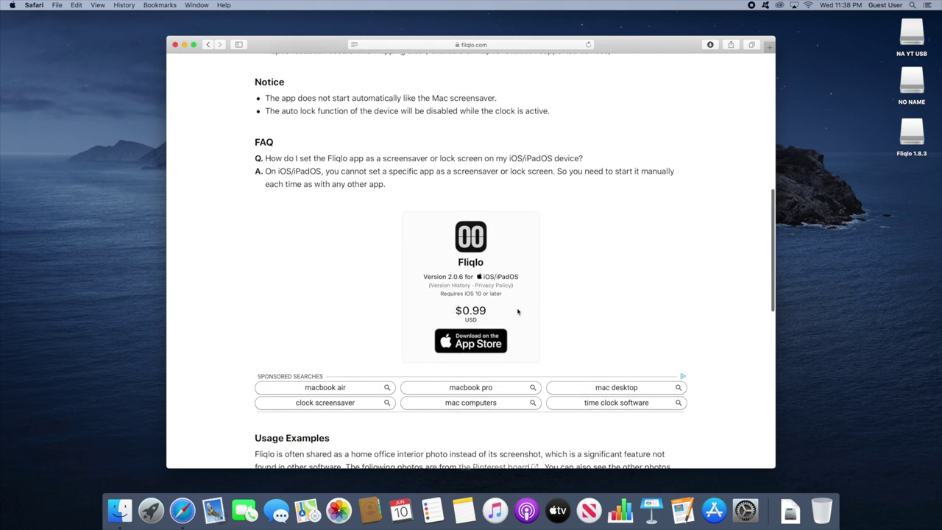
scroll(517, 312, "up", 2)
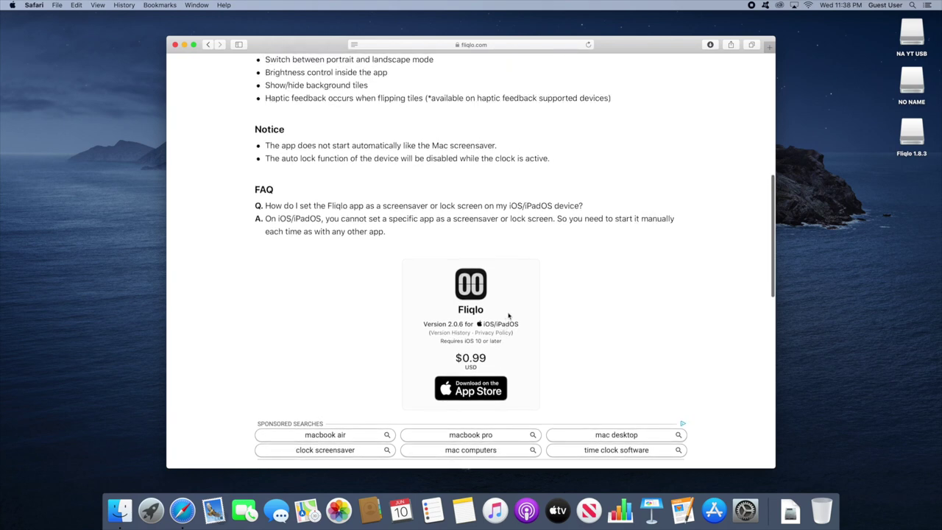
scroll(508, 316, "down", 2)
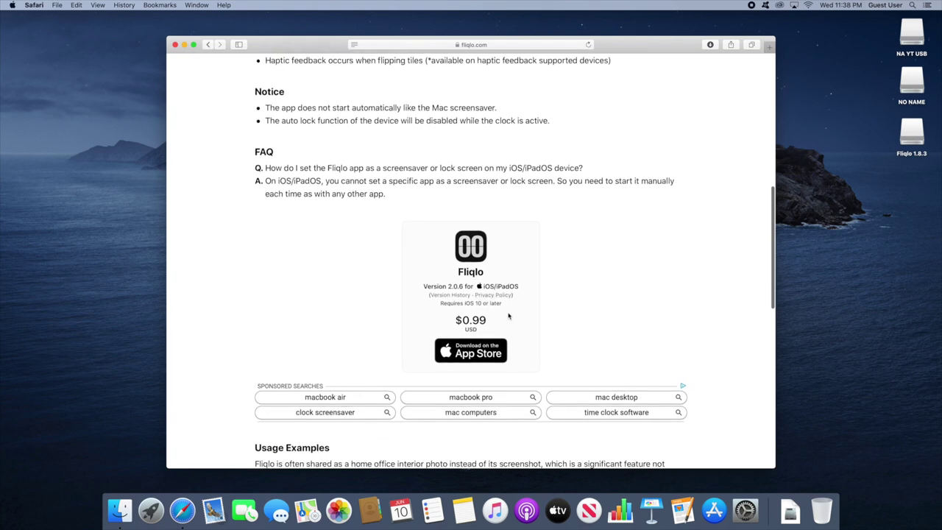
left_click(488, 356)
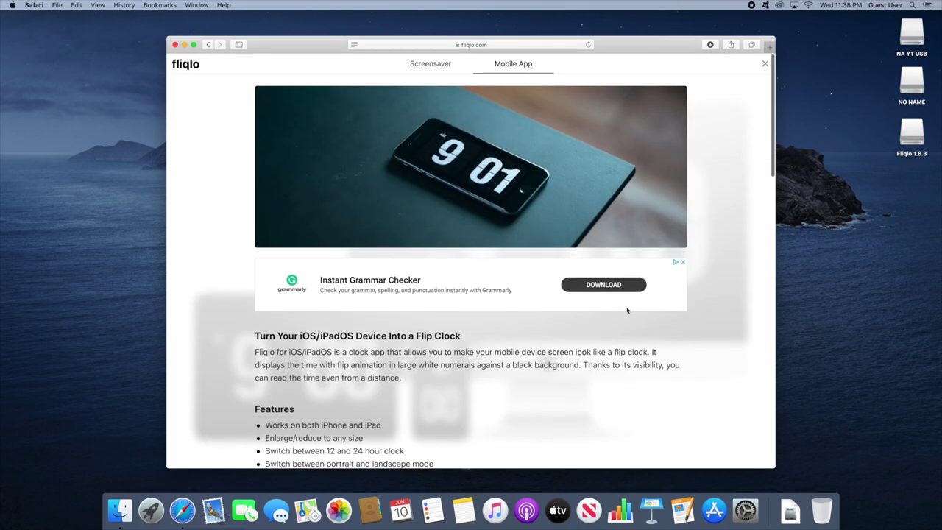
left_click(424, 66)
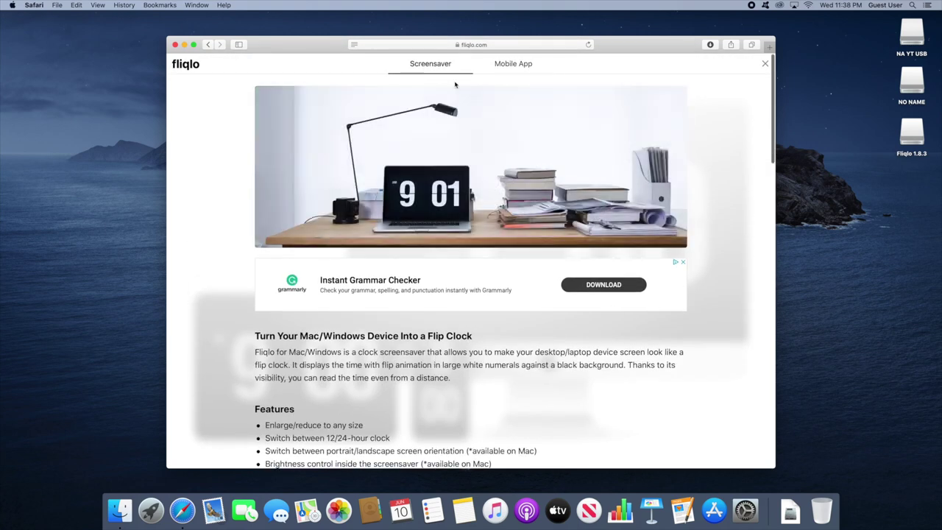
- Search System Preferences for "screen" and check the selected saver in the Desktop & Screen Saver settings
left_click(746, 511)
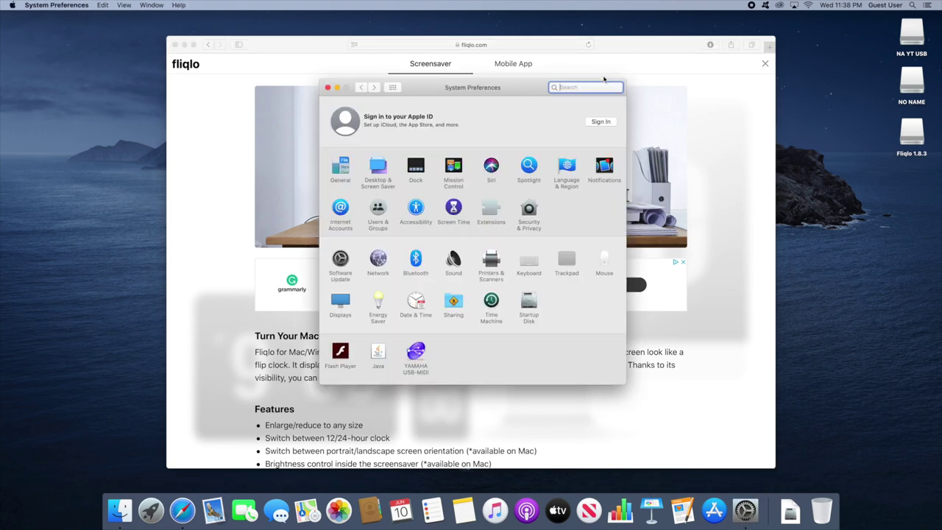
type("screen")
left_click(579, 106)
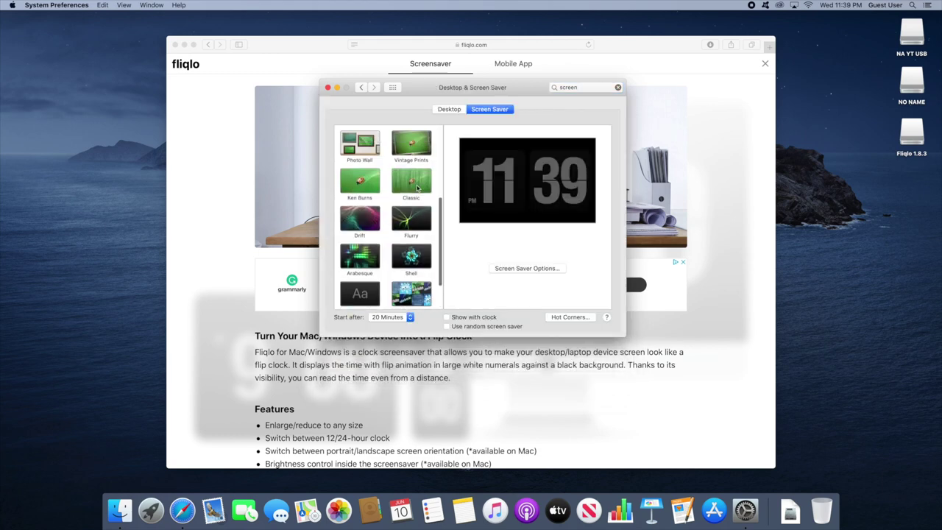
scroll(409, 184, "down", 2)
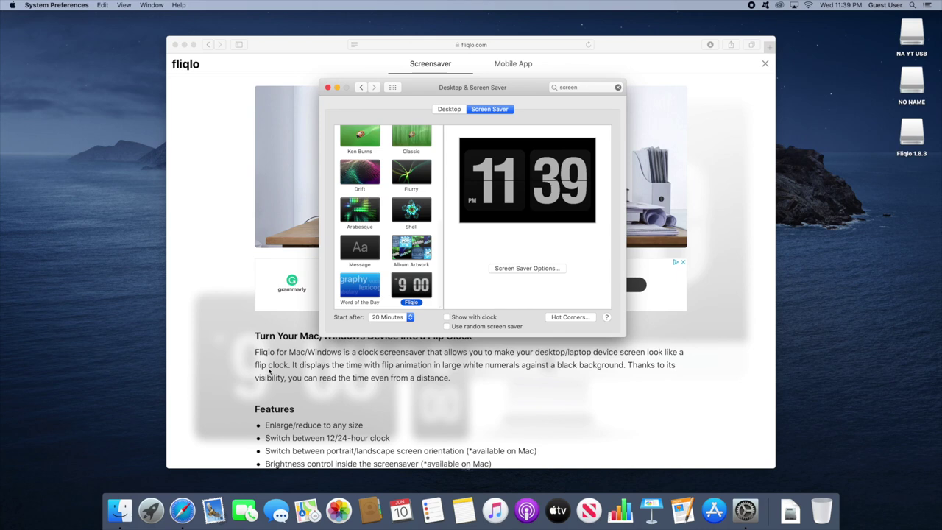
- Look through the downloads, usage examples and donation section on fliqlo.com's Screensaver page
left_click(238, 386)
scroll(380, 324, "down", 10)
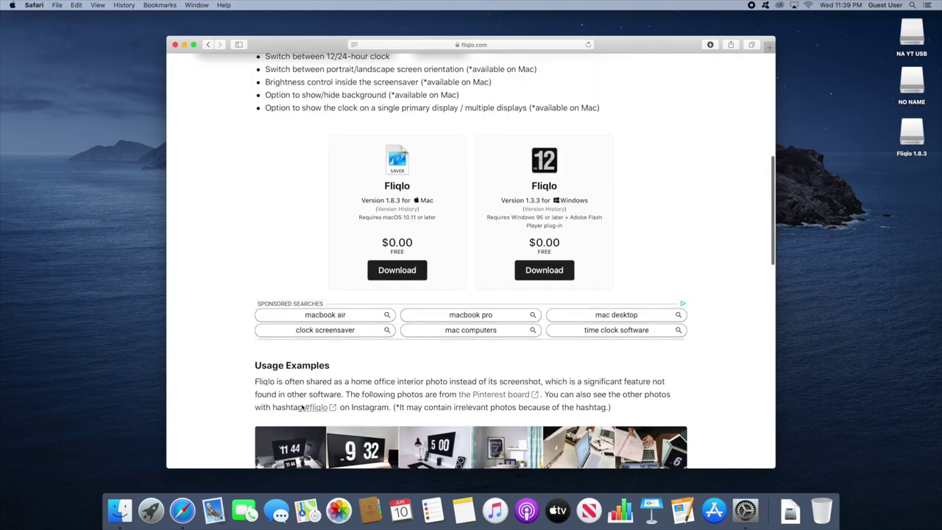
scroll(381, 325, "down", 8)
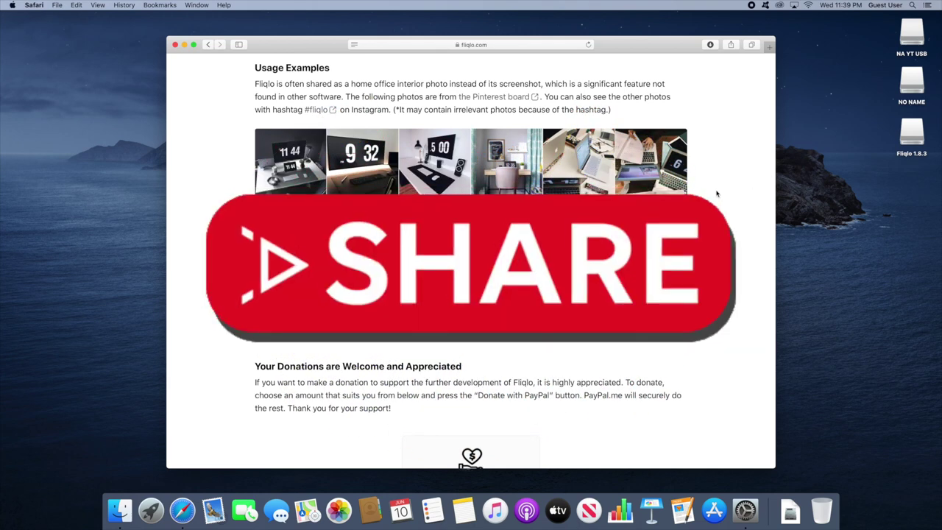
scroll(717, 193, "down", 2)
scroll(717, 193, "up", 15)
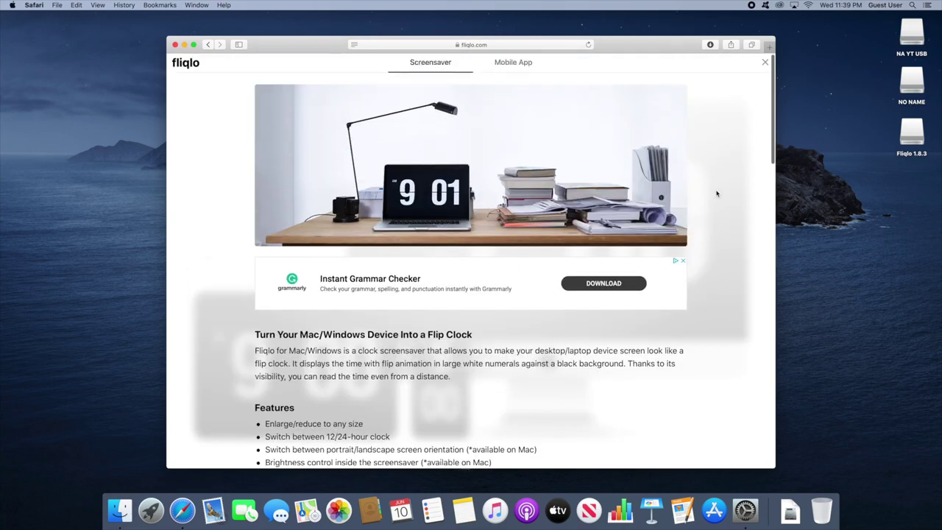